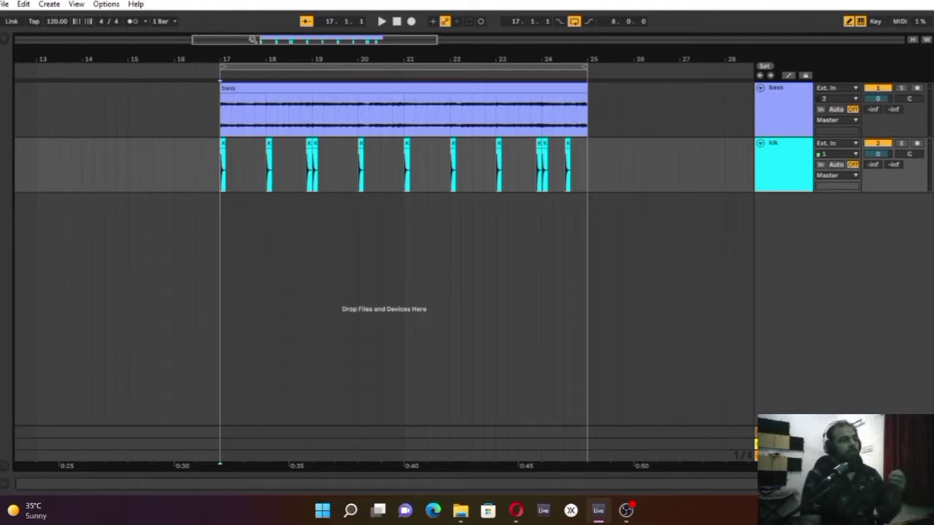
- Load the Wavesfactory Trackspacer 2.5 VST3 plug-in onto the bass track
mouse_move(252, 40)
left_mouse_down()
mouse_move(252, 51)
mouse_move(252, 22)
left_mouse_up()
left_click_drag(193, 60, 236, 51)
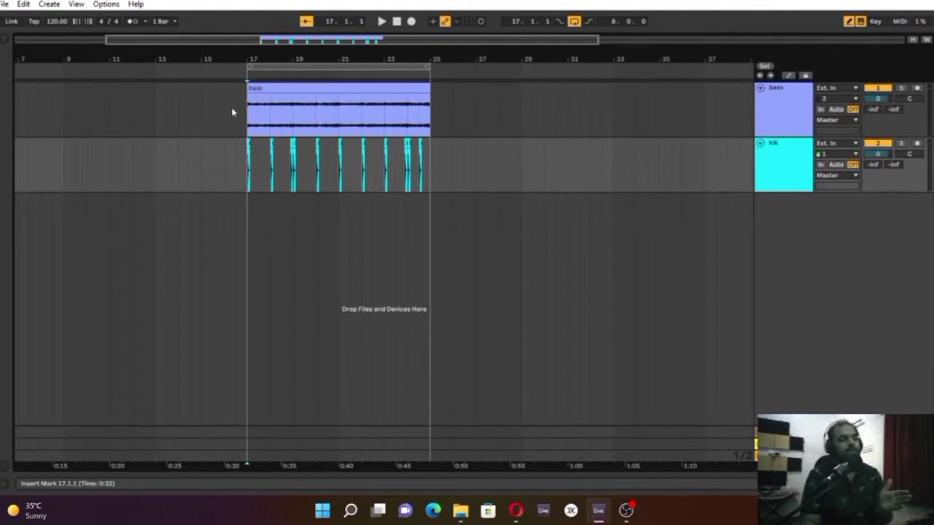
left_click(7, 38)
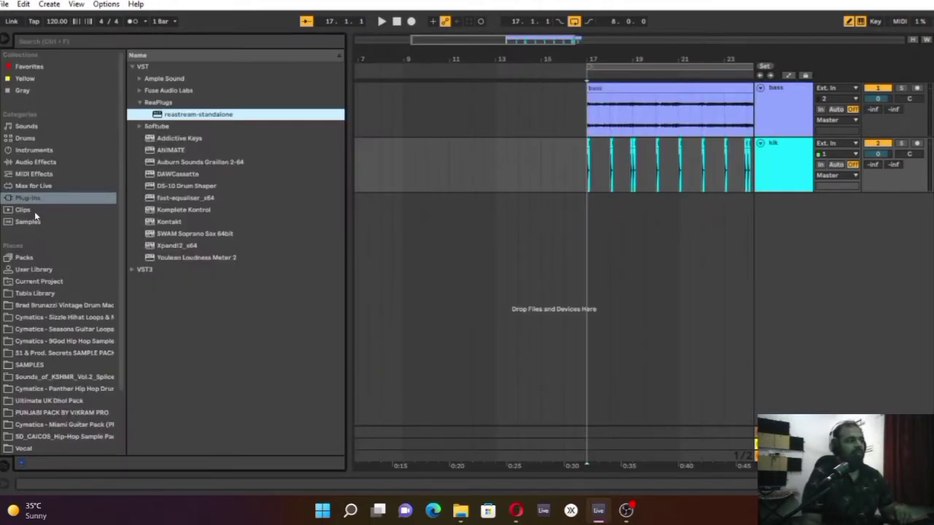
left_click(132, 66)
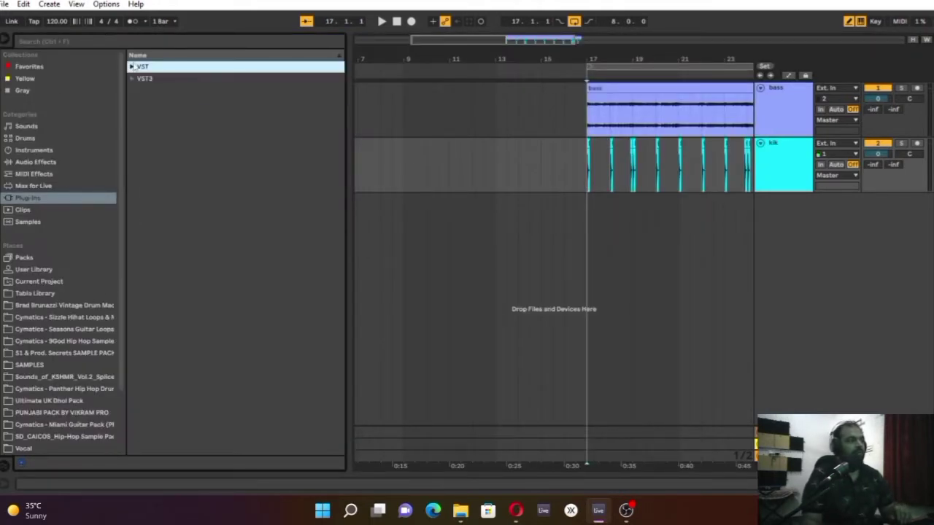
left_click(132, 78)
left_click(140, 269)
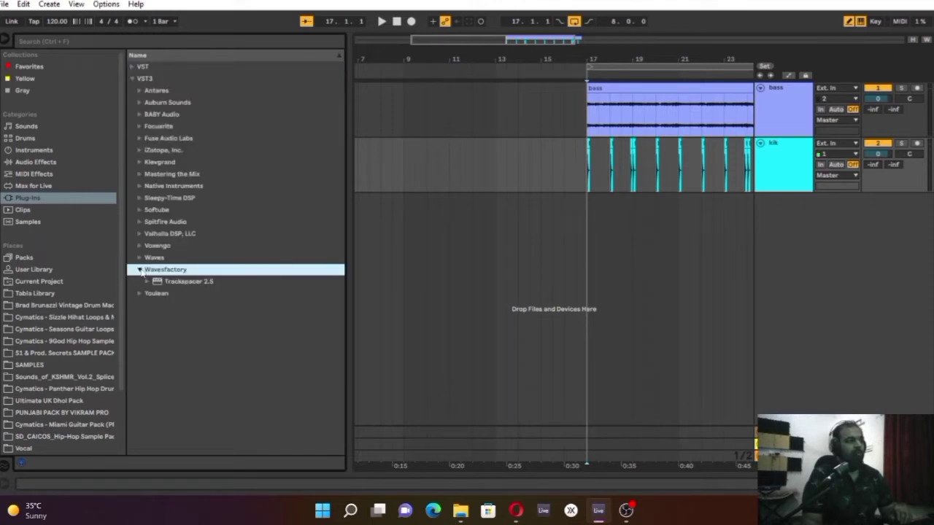
left_click(175, 284)
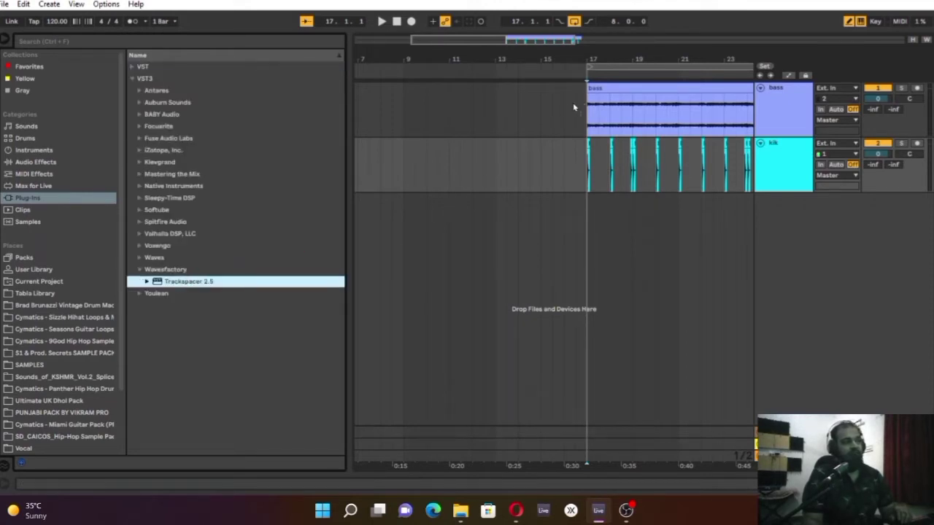
key("Return")
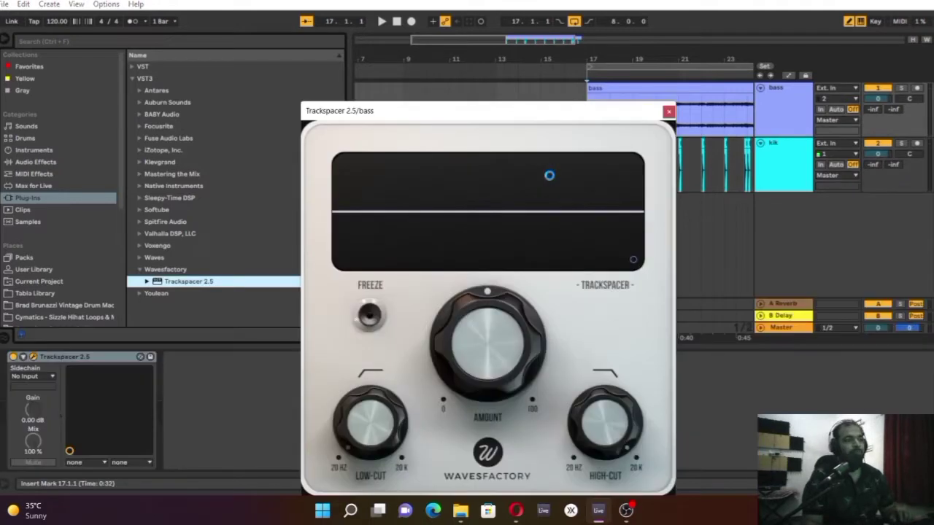
- Set Trackspacer's sidechain input on the bass track to the kik track
mouse_move(486, 336)
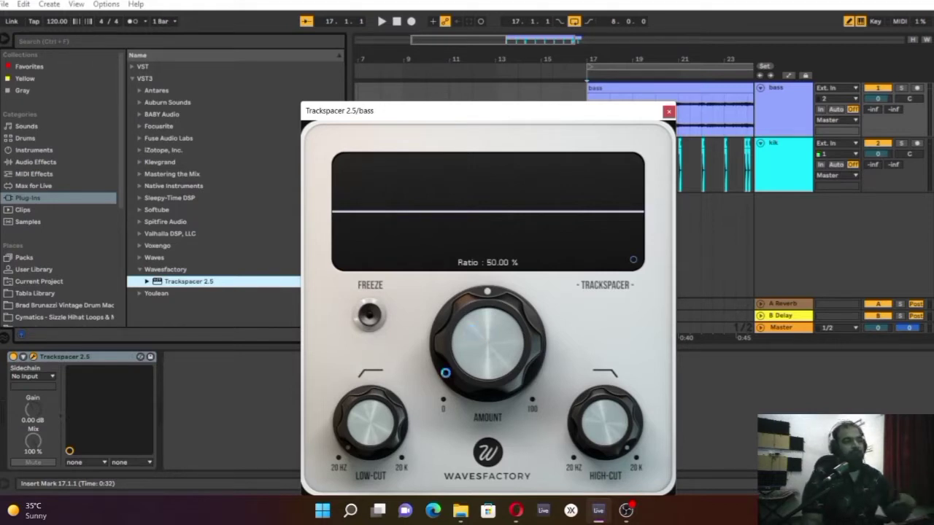
mouse_move(369, 432)
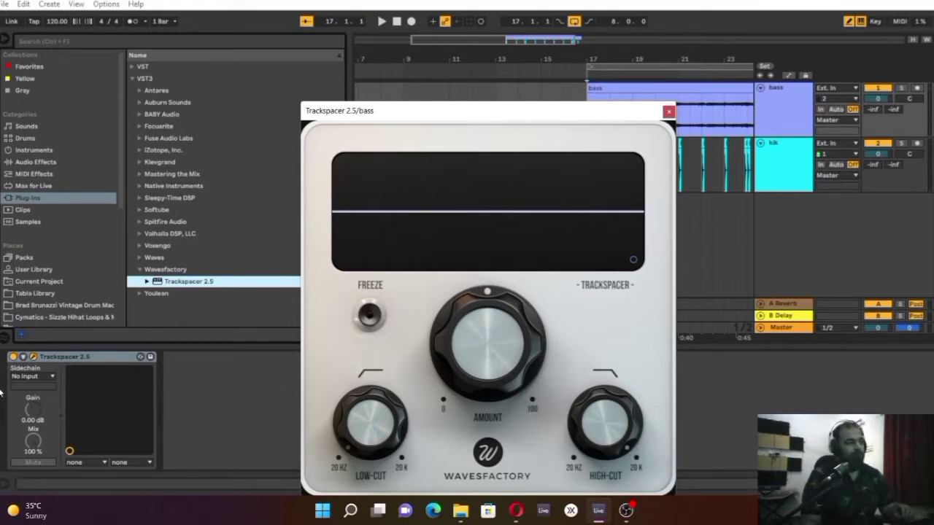
left_click(33, 377)
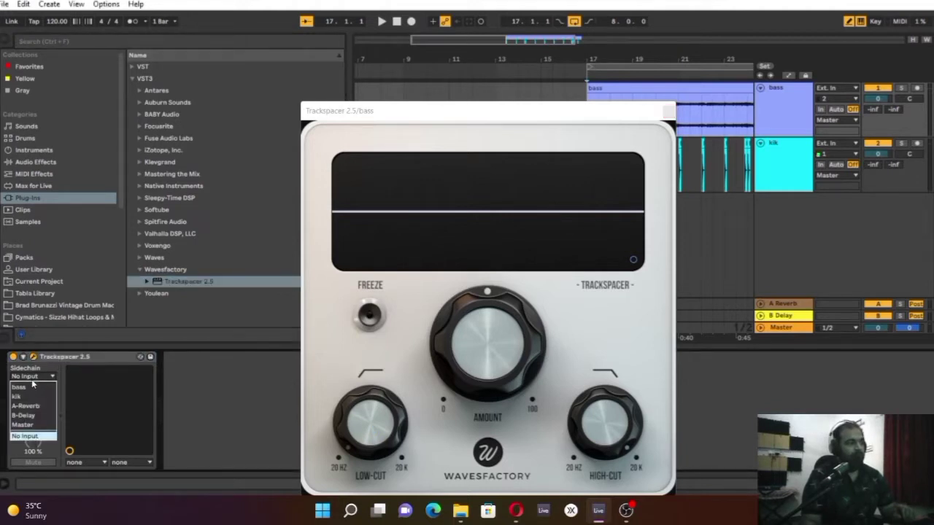
left_click(26, 397)
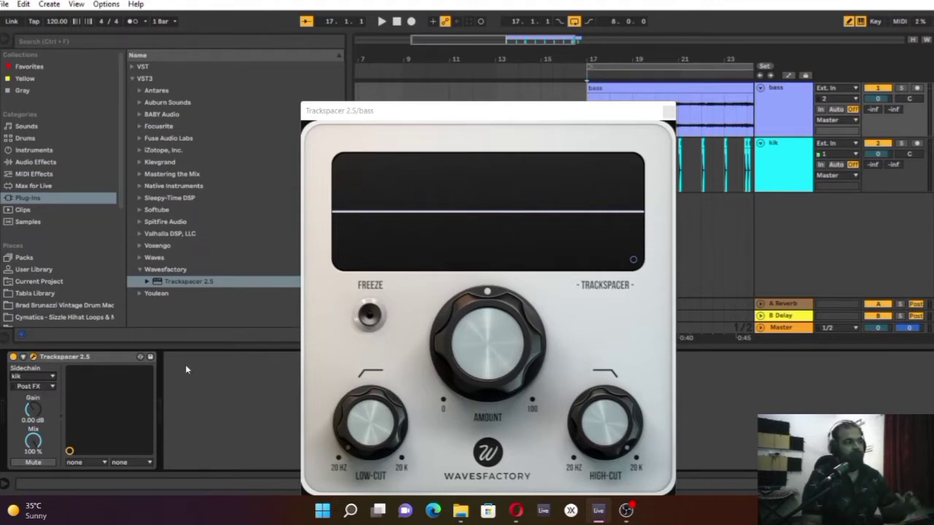
- Try out Trackspacer's Low-cut and High-cut controls and set the Amount ratio to about 50.17 %
mouse_move(355, 417)
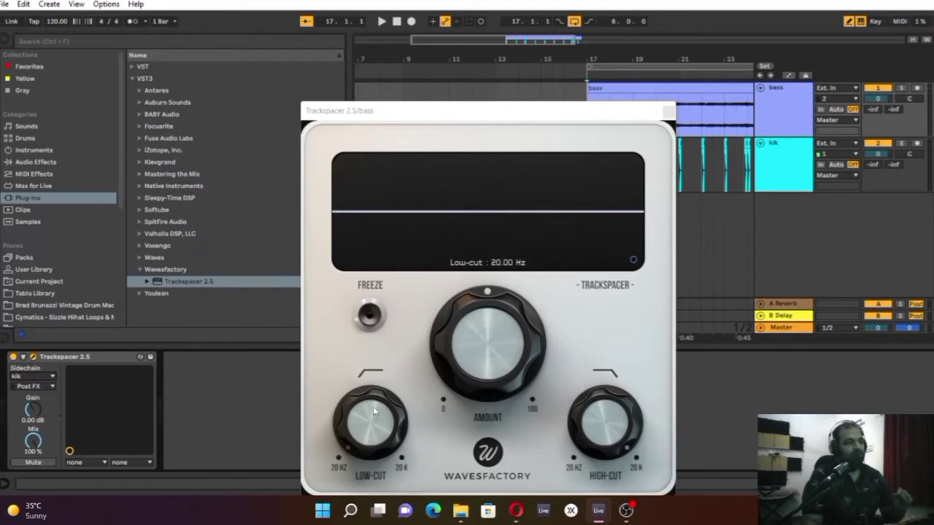
left_click(371, 407)
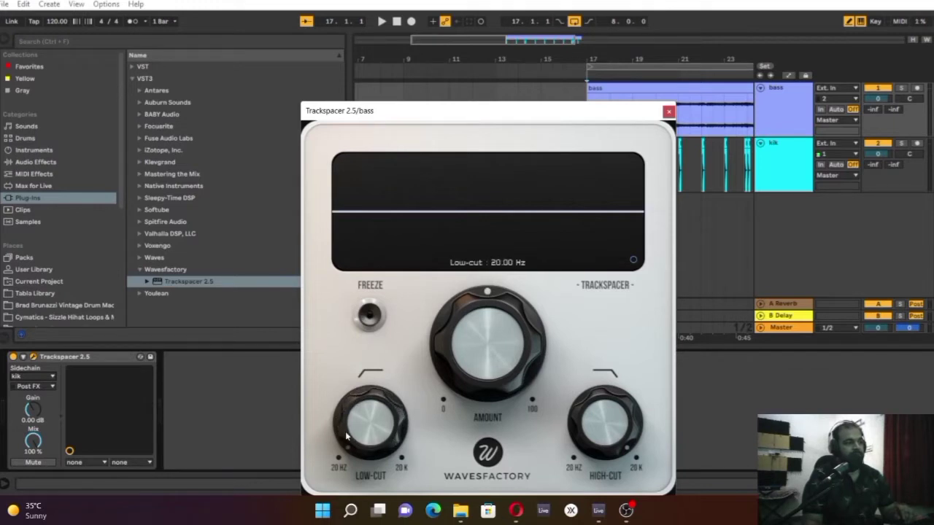
left_click_drag(347, 433, 374, 440)
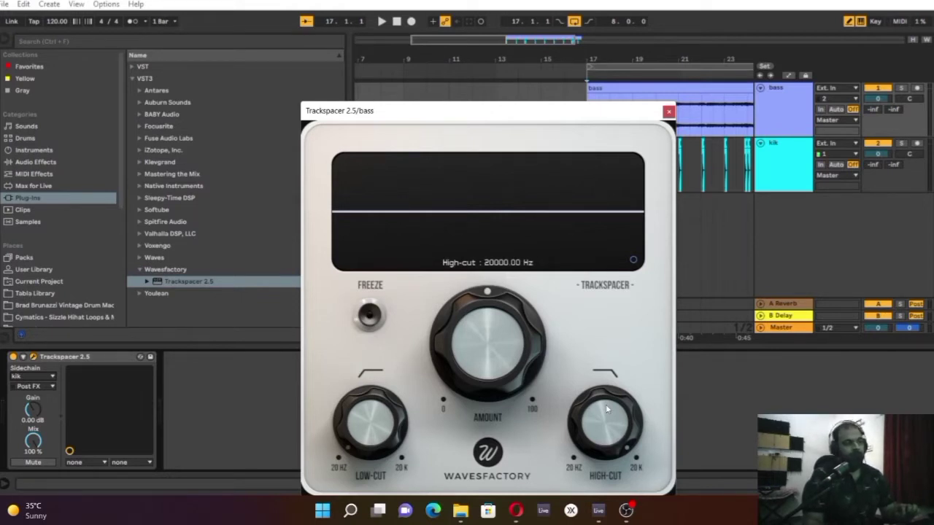
left_click_drag(606, 404, 599, 379)
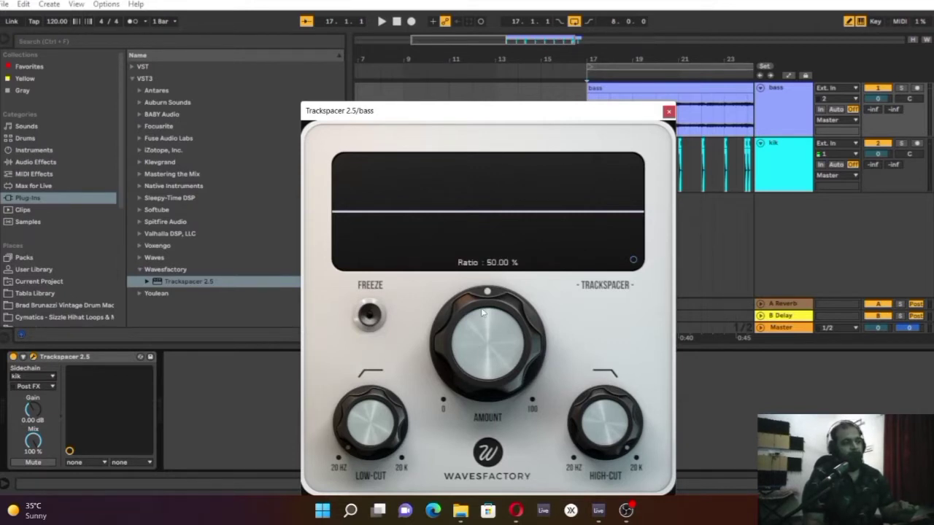
mouse_move(483, 309)
left_mouse_down()
mouse_move(464, 331)
mouse_move(461, 365)
mouse_move(473, 312)
mouse_move(509, 248)
mouse_move(468, 402)
mouse_move(467, 473)
mouse_move(518, 194)
mouse_move(485, 369)
mouse_move(493, 308)
left_mouse_up()
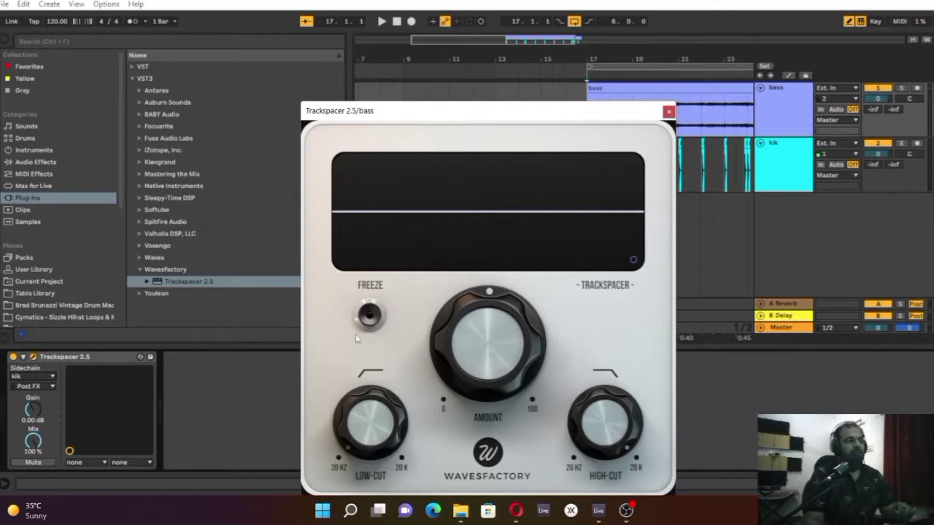
- Hide the browser and reposition the reopened Trackspacer window so the bass and kik clips are uncovered
left_click(668, 112)
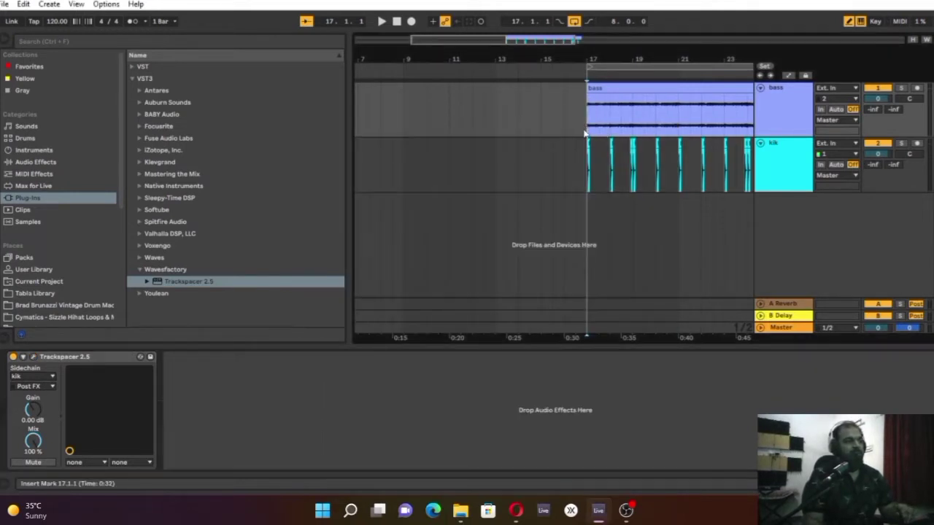
left_click(32, 357)
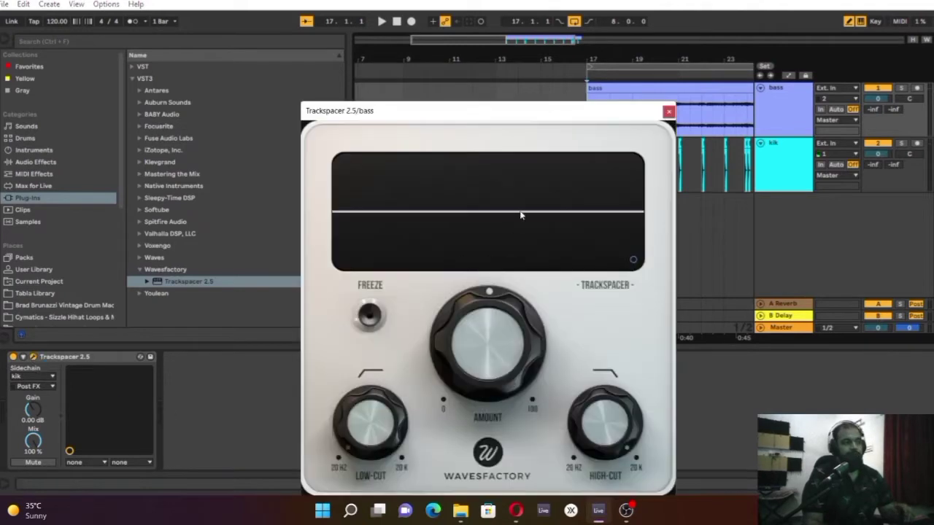
left_click_drag(401, 110, 294, 110)
left_click(9, 46)
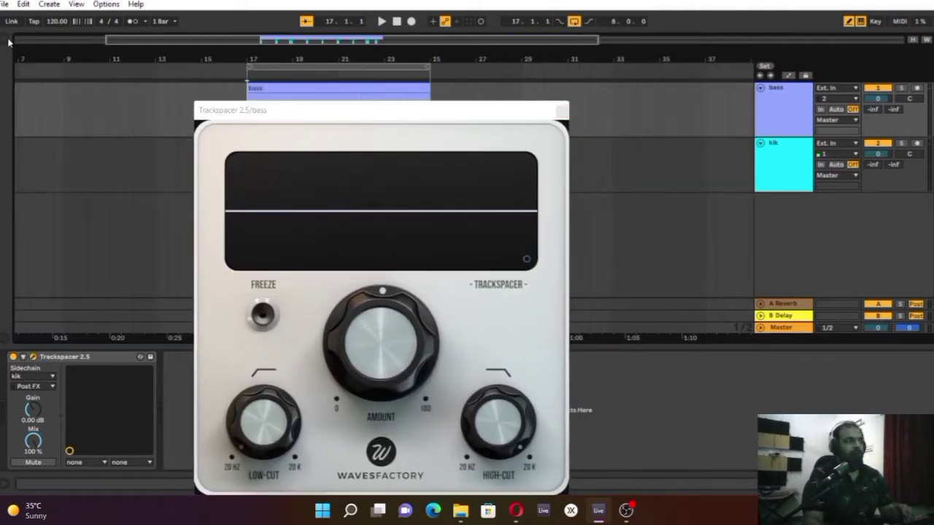
left_click_drag(377, 111, 687, 48)
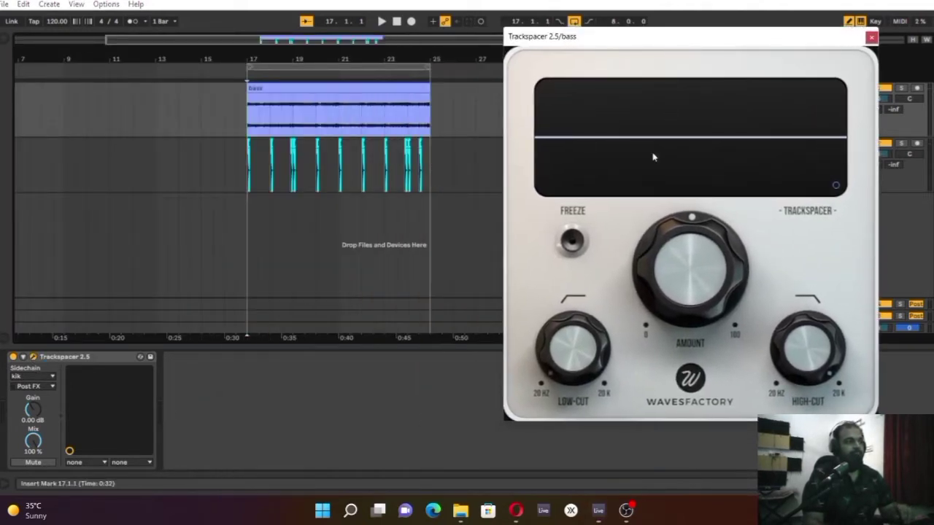
- Play the bass and kik loop from bar 17 to hear Trackspacer's effect, and stop playback
key("space")
mouse_move(631, 232)
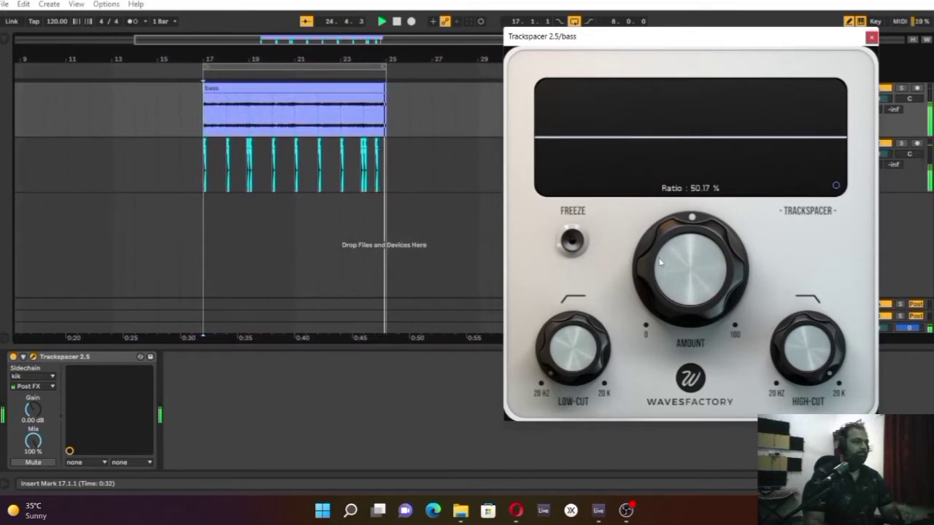
key("space")
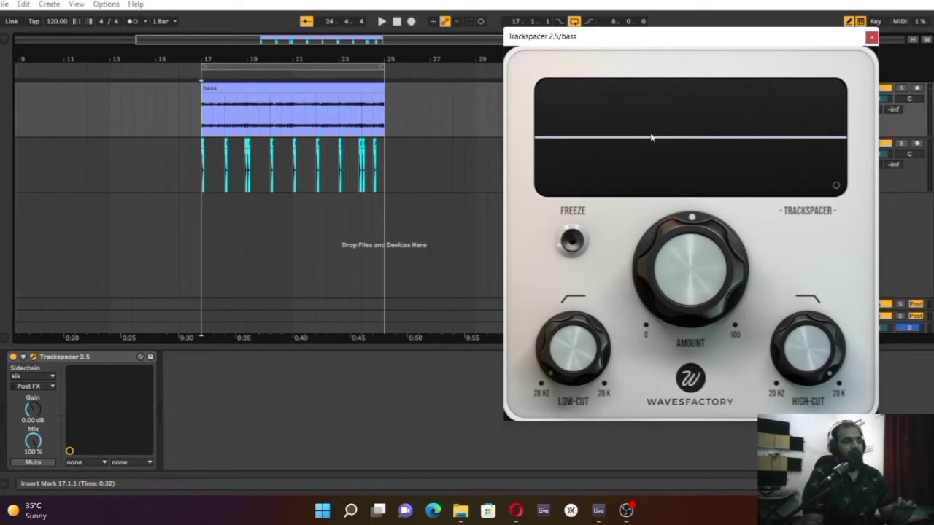
key("space")
mouse_move(673, 268)
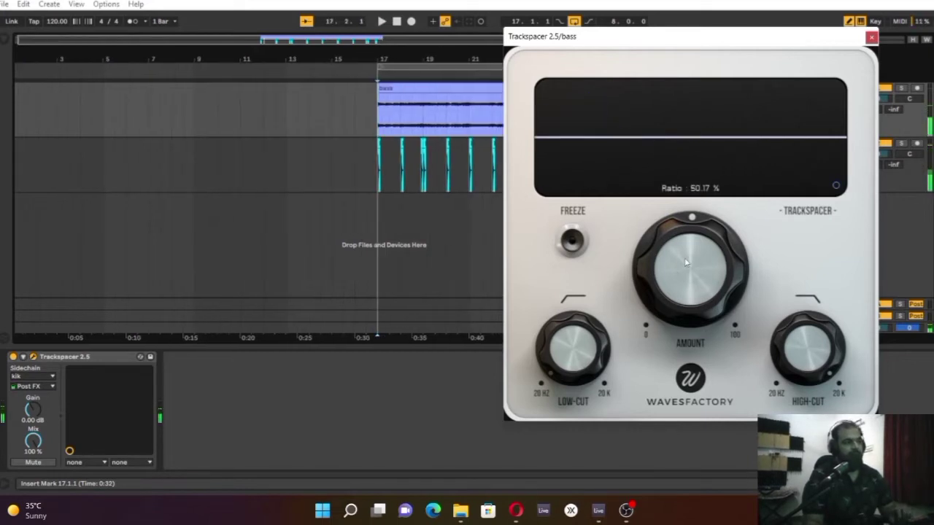
key("space")
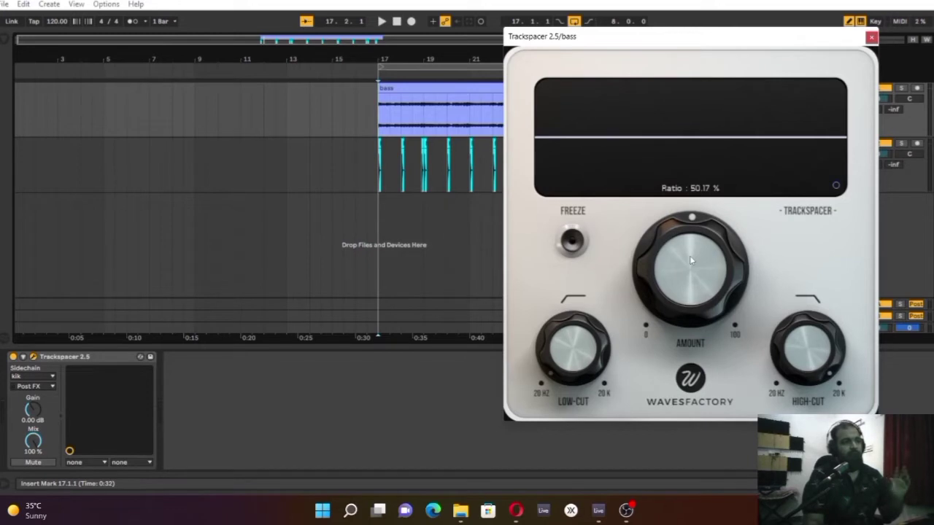
- Set Trackspacer's Low-cut to about 55.40 Hz and its High-cut to about 150.84 Hz
mouse_move(594, 344)
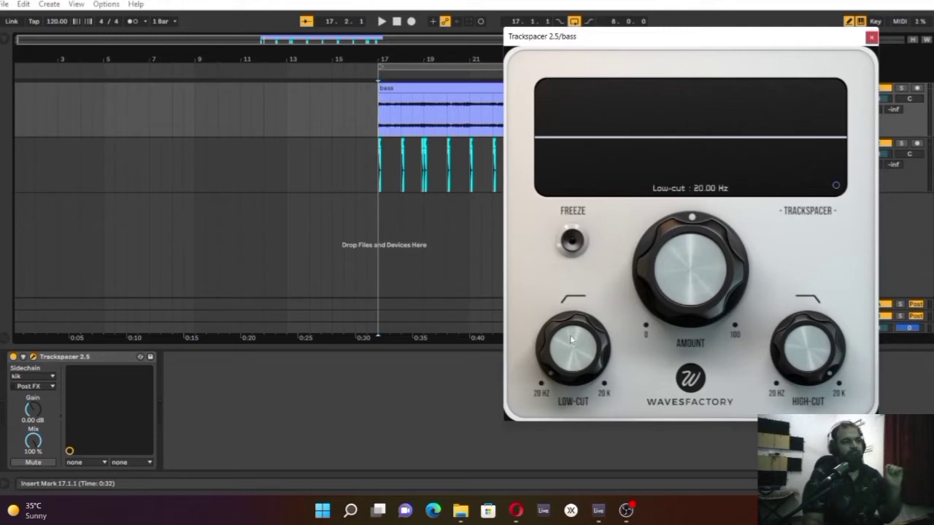
left_click_drag(561, 346, 555, 313)
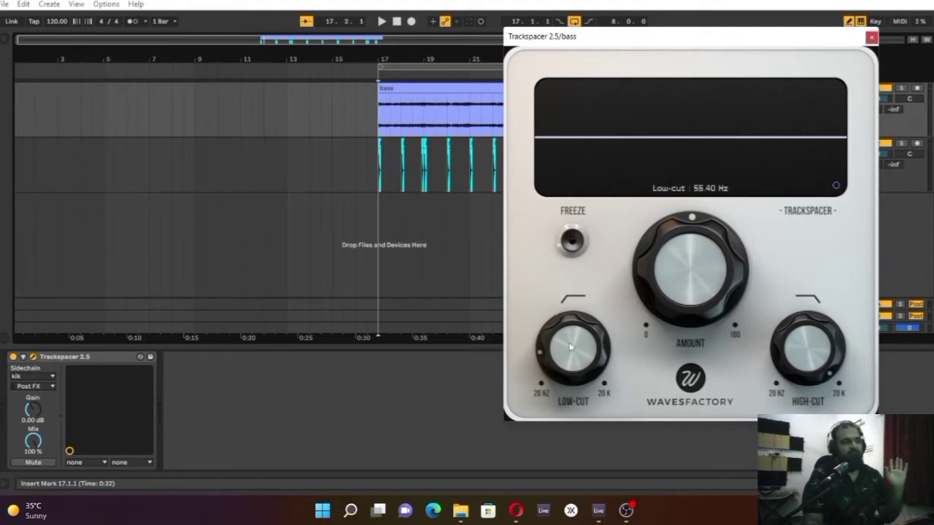
mouse_move(843, 342)
left_click_drag(826, 337, 779, 391)
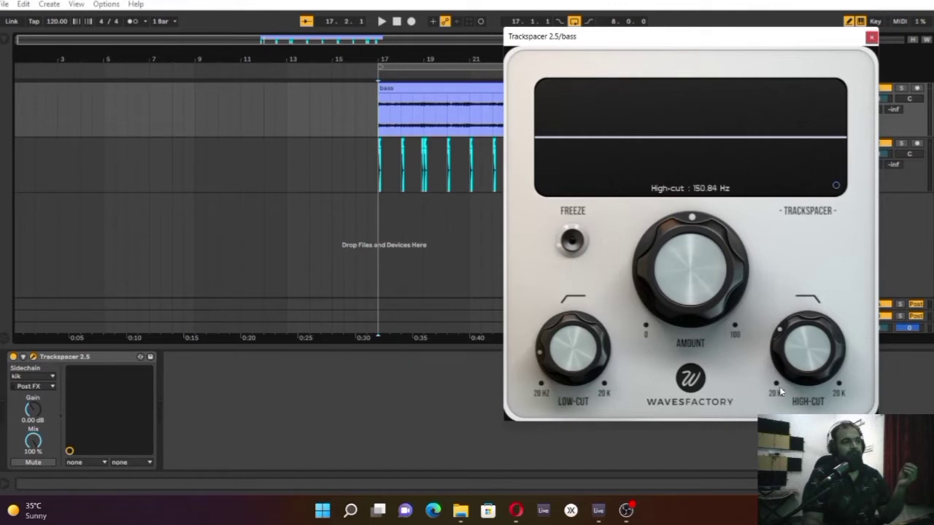
- Place the insert marker at 17.1.1 on the bass track and reopen Trackspacer with its window below the bass clip
mouse_move(684, 291)
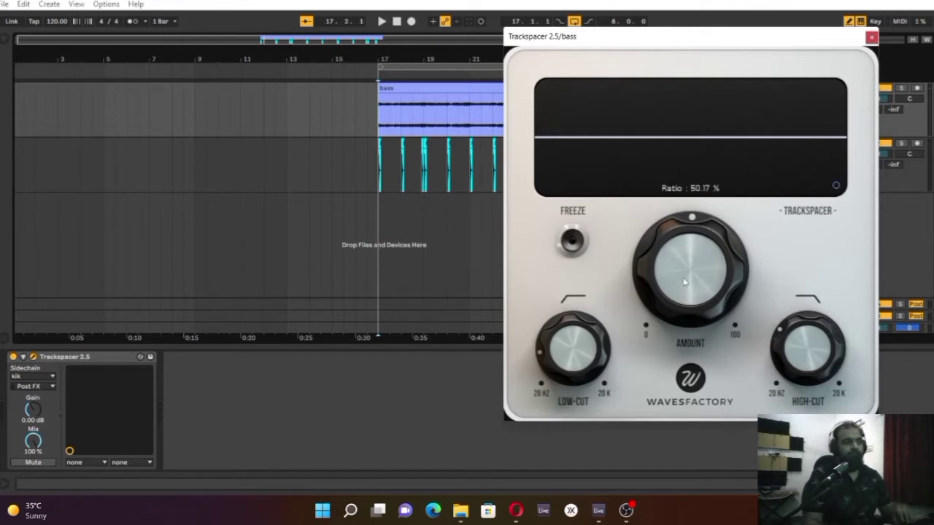
left_click(871, 38)
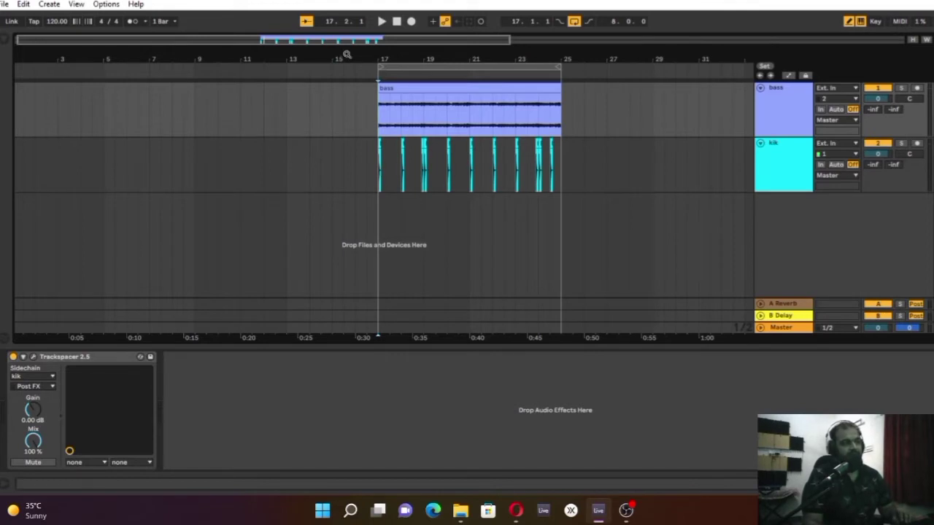
left_click_drag(305, 46, 285, 144)
left_click(284, 144)
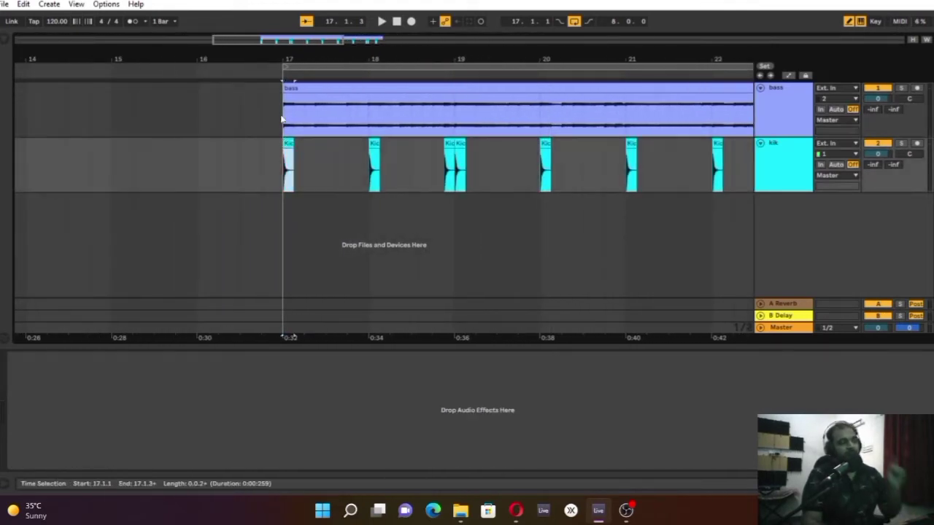
left_click(283, 120)
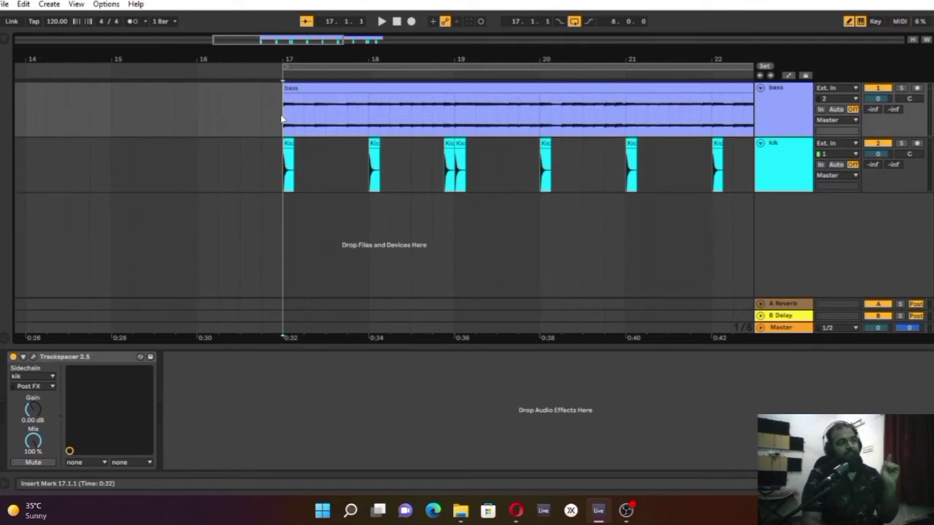
left_click(33, 357)
left_click_drag(678, 38, 644, 190)
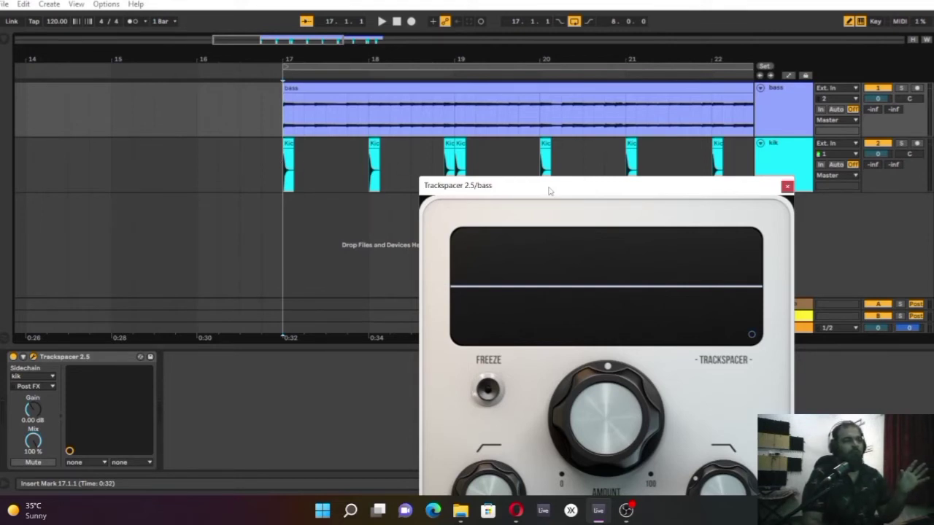
left_click_drag(549, 186, 540, 157)
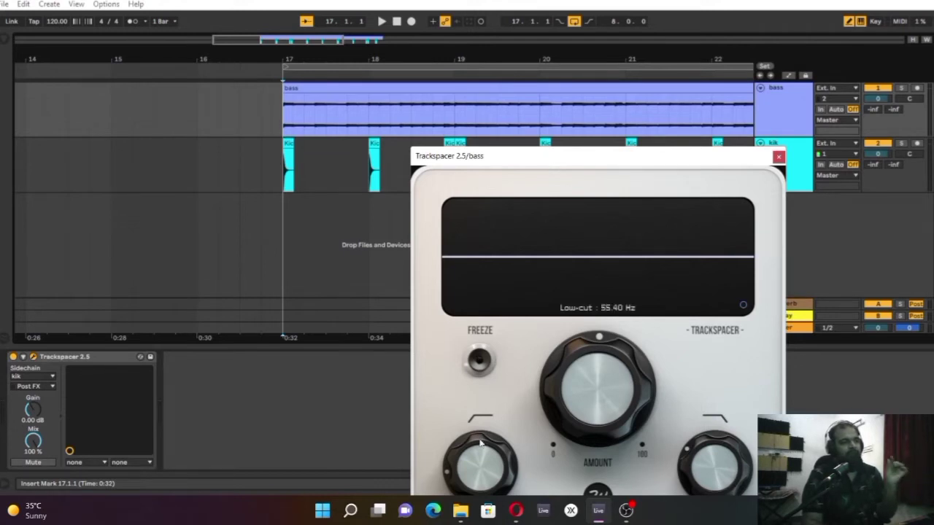
- Play the loop from bar 17 to examine Trackspacer's response curve on the kick hits, and stop playback
mouse_move(693, 446)
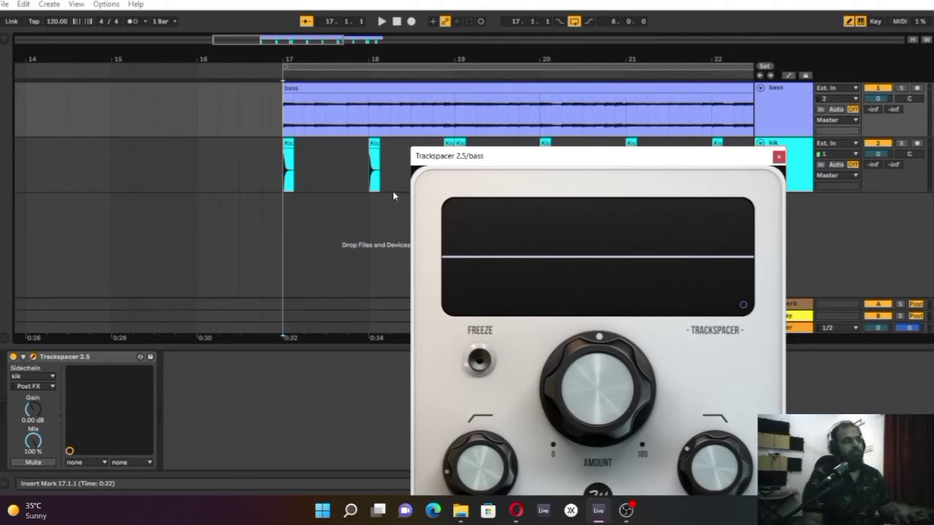
key("space")
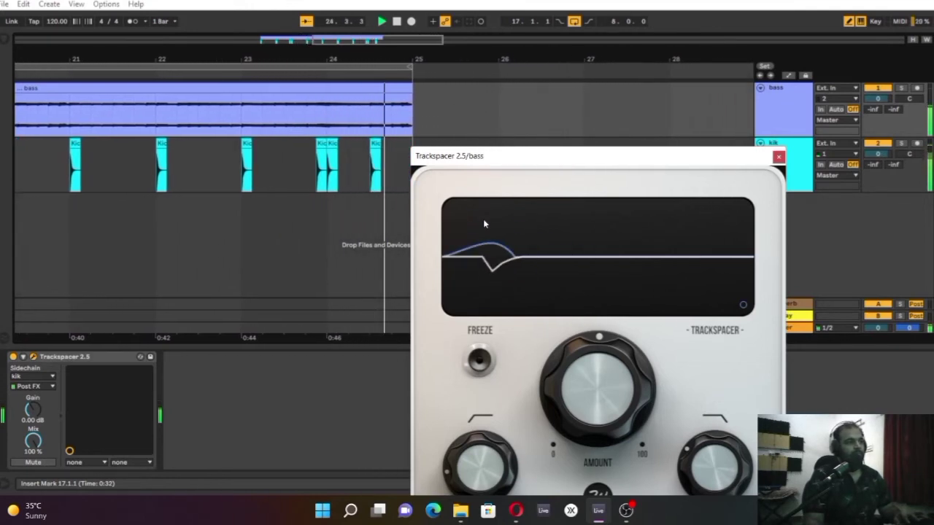
key("space")
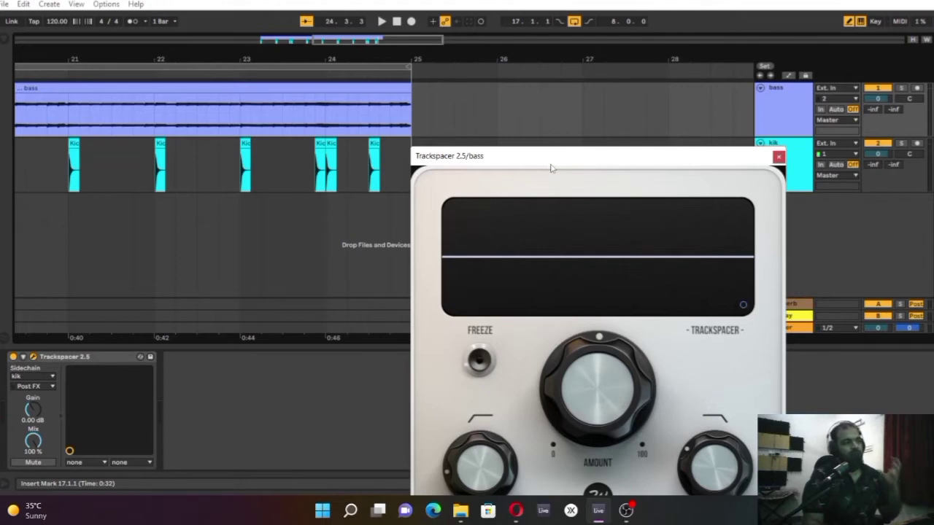
- Play the loop from bar 17 with Trackspacer bypassed and with it switched back on to compare the bass, and stop playback
left_click_drag(365, 44, 311, 41)
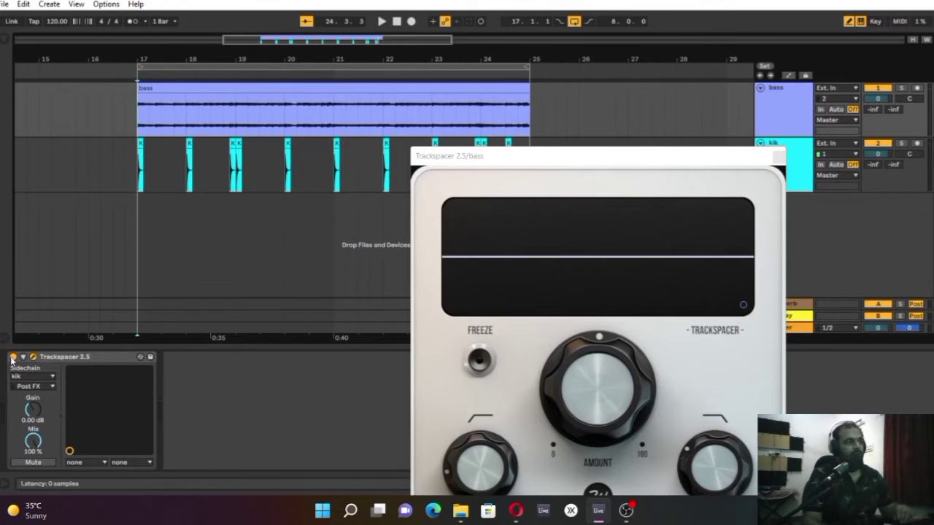
left_click(166, 312)
key("space")
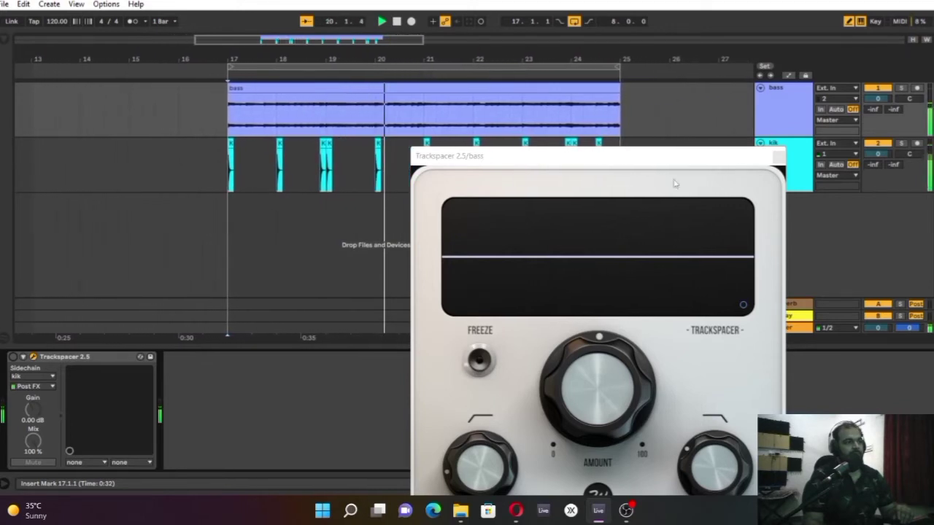
left_click_drag(676, 155, 713, 316)
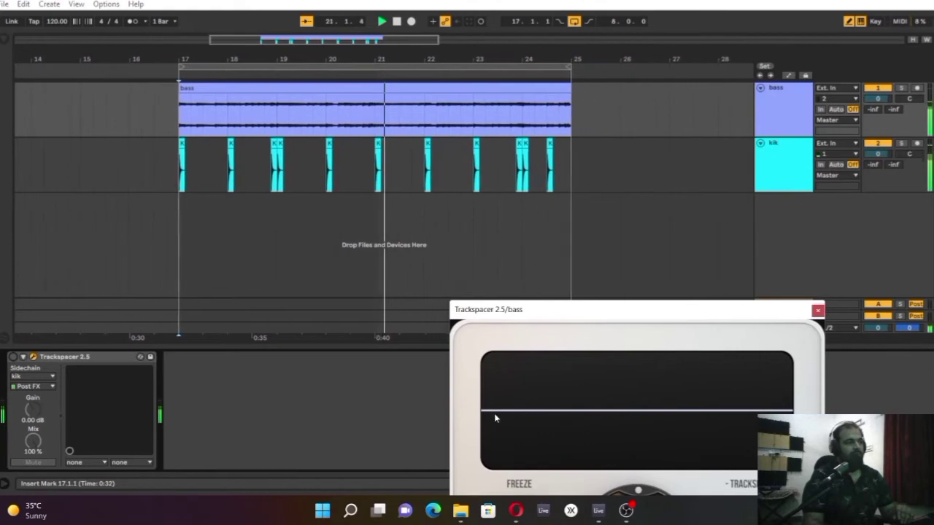
left_click(12, 357)
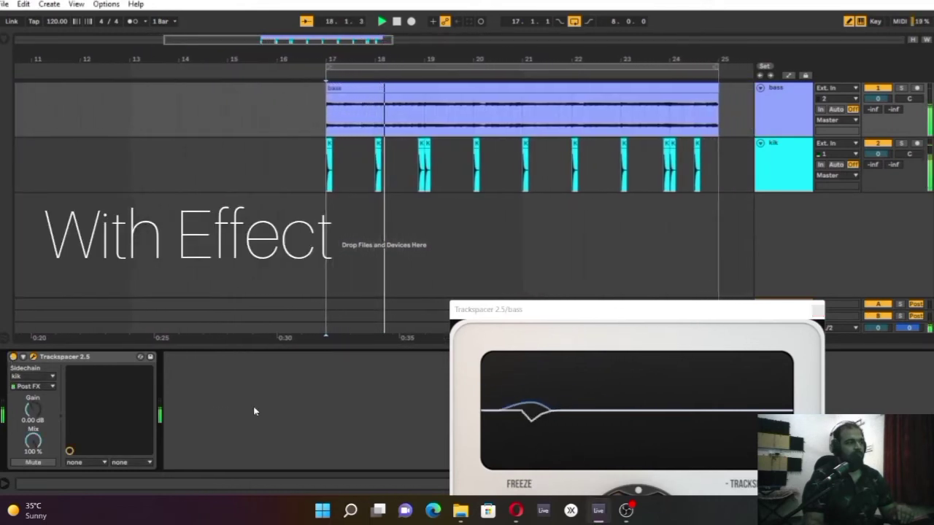
left_click_drag(647, 311, 654, 248)
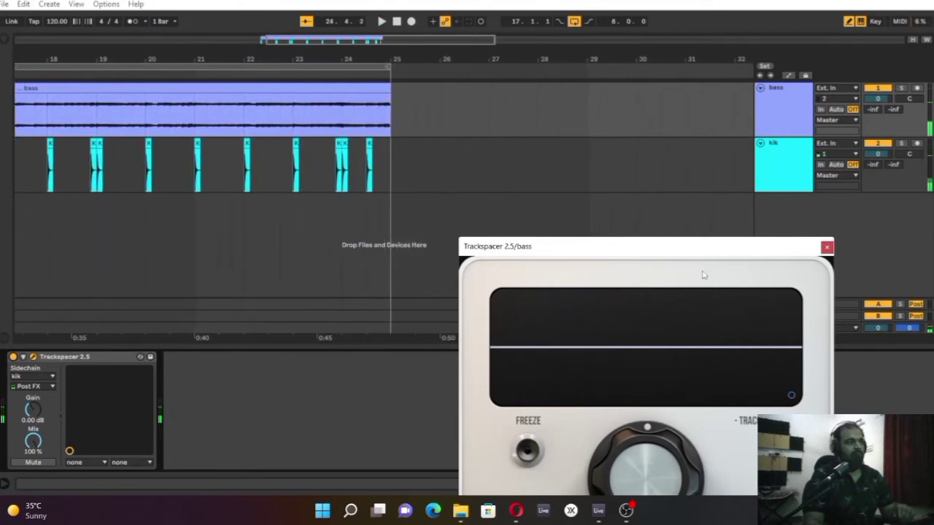
- Open Trackspacer's Advanced Panel and try the M/S mode against L/R, leaving L/R selected
left_click_drag(689, 248, 626, 117)
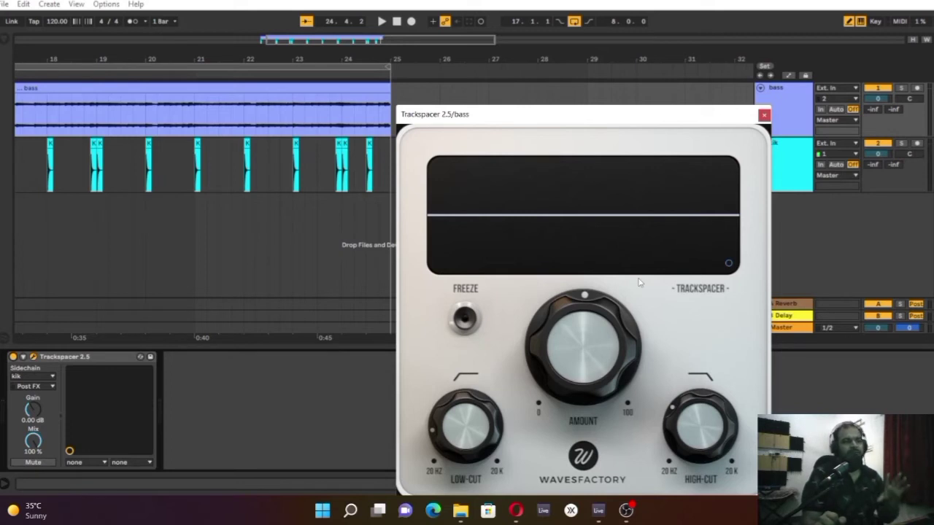
left_click(729, 264)
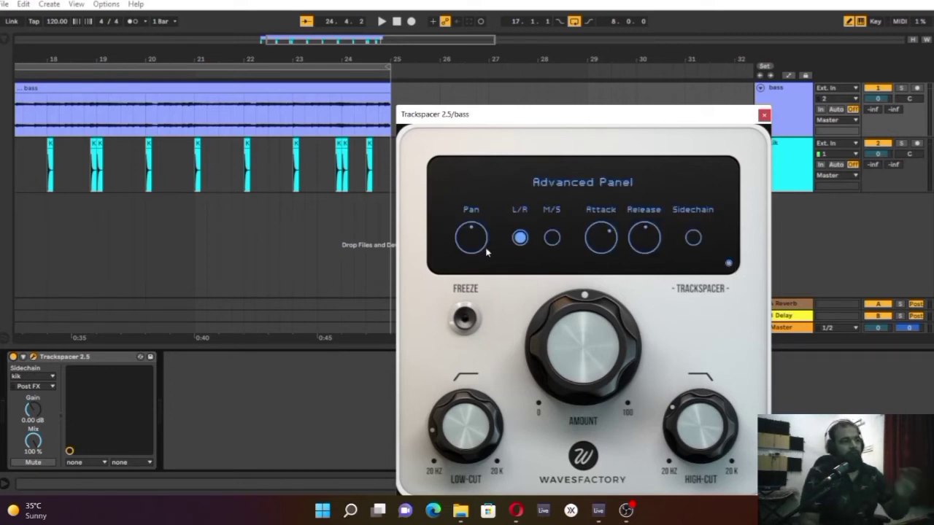
mouse_move(480, 243)
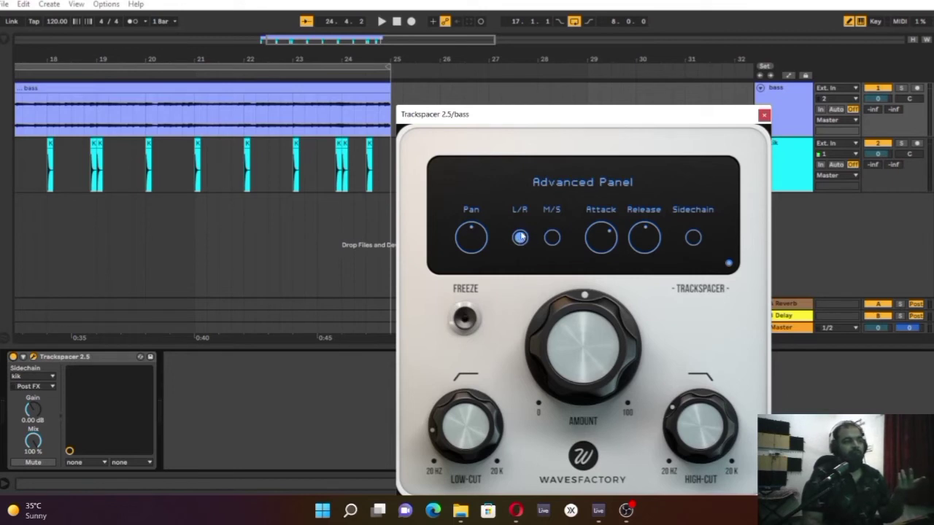
left_click(552, 238)
left_click(520, 239)
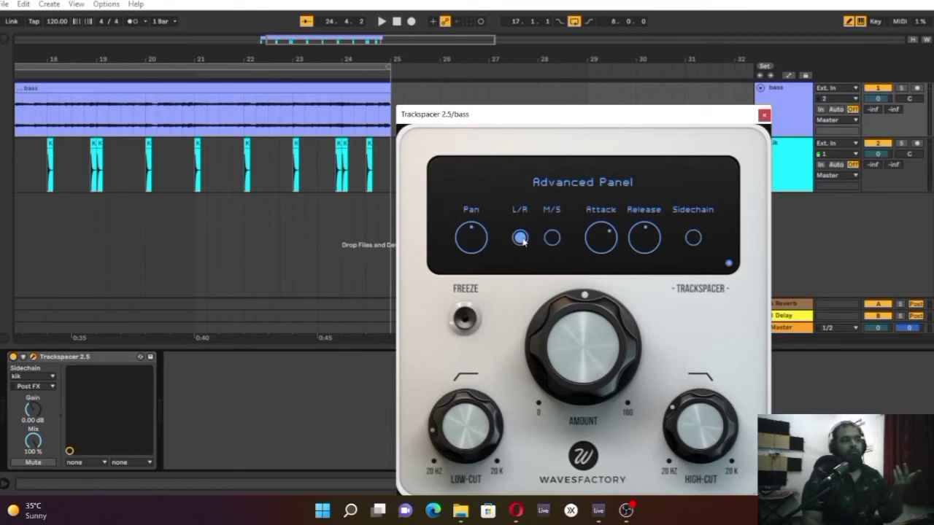
left_click(552, 240)
left_click(521, 241)
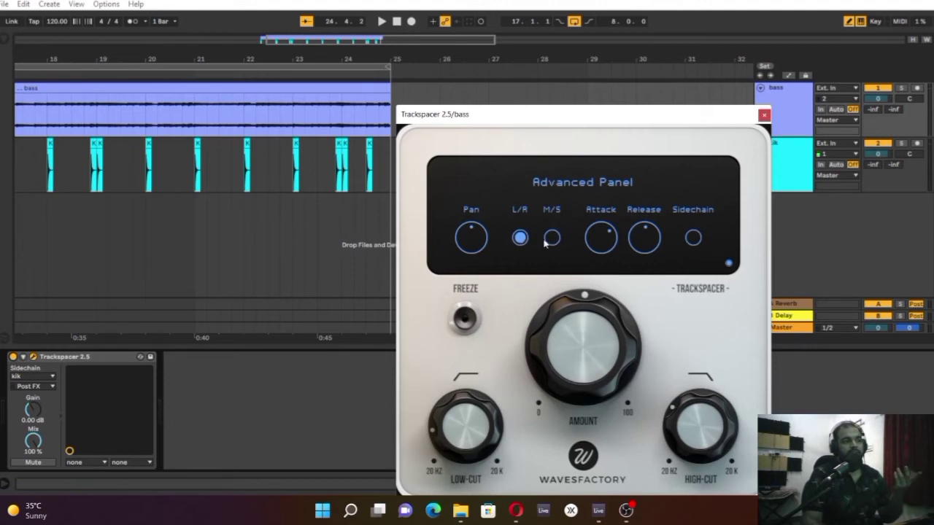
- Set Trackspacer's Attack to about 0.22 ms and close the plug-in window
mouse_move(605, 239)
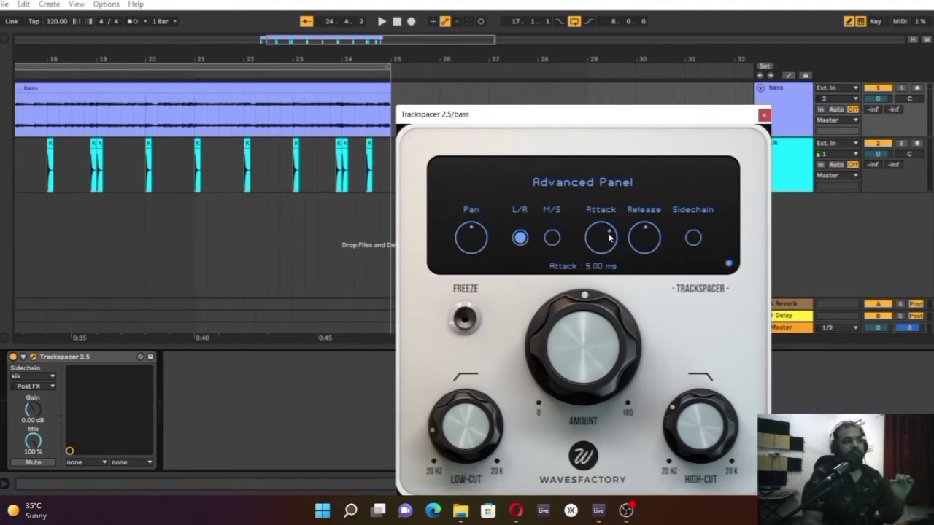
left_click_drag(610, 237, 599, 319)
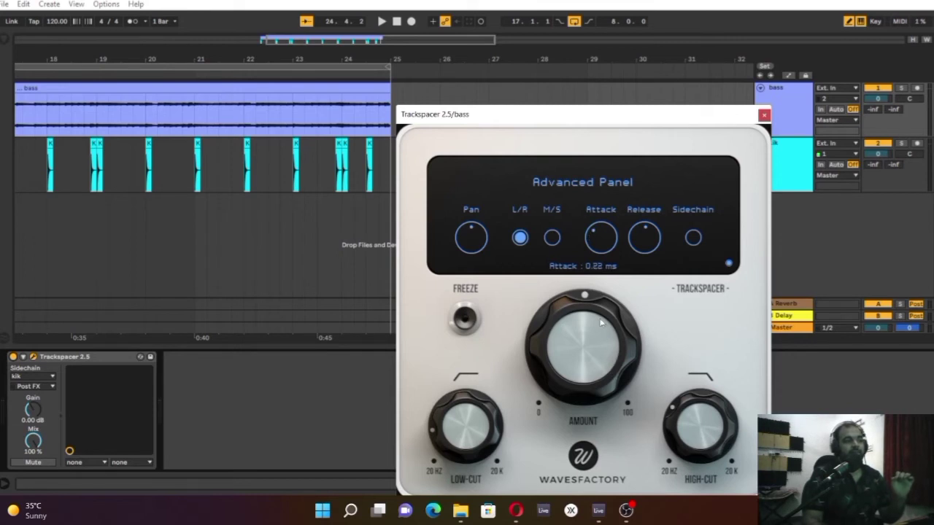
left_click(764, 115)
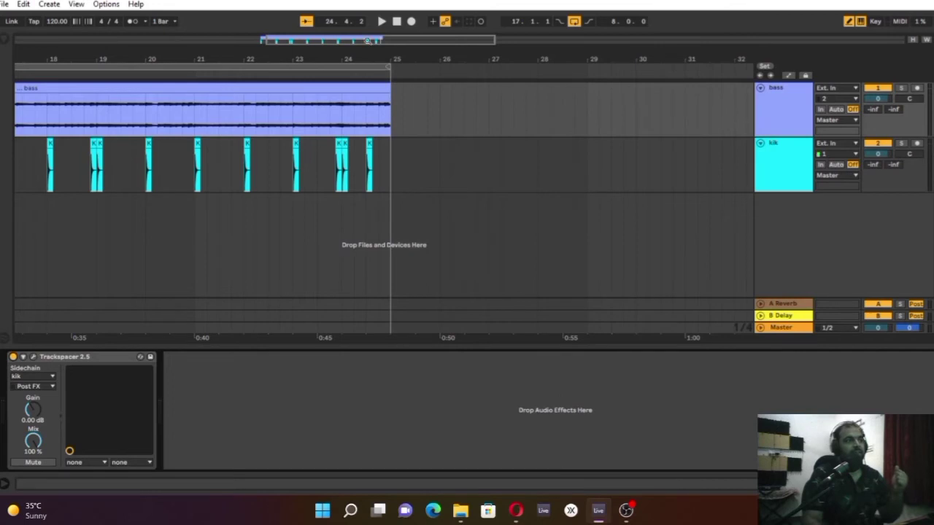
- Play the loop from bar 17 with Trackspacer reopened, adjust its Release by ear to about 32.03 ms, and stop playback
left_click_drag(366, 39, 310, 34)
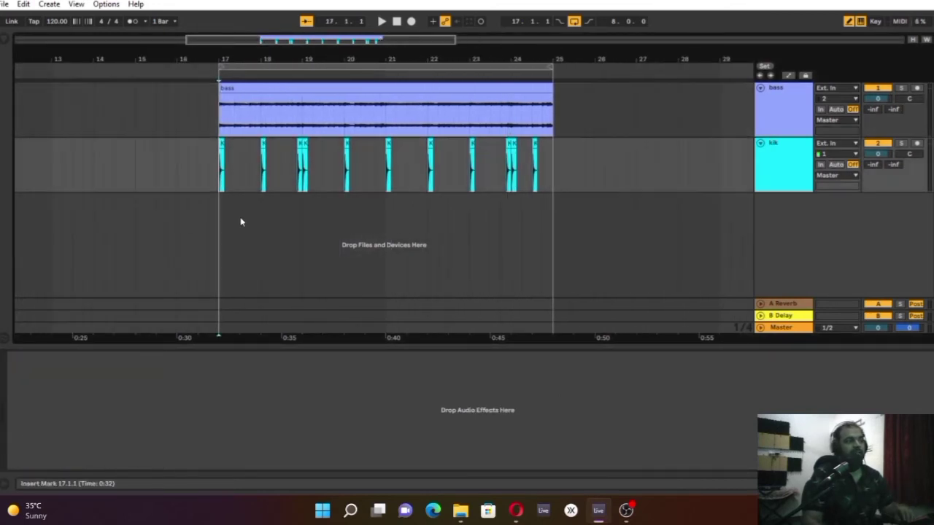
key("space")
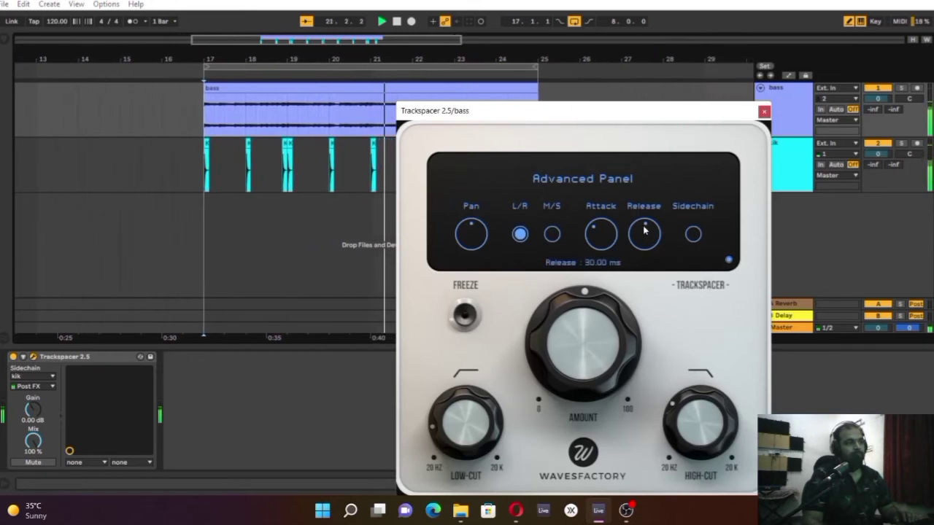
left_click_drag(644, 230, 634, 250)
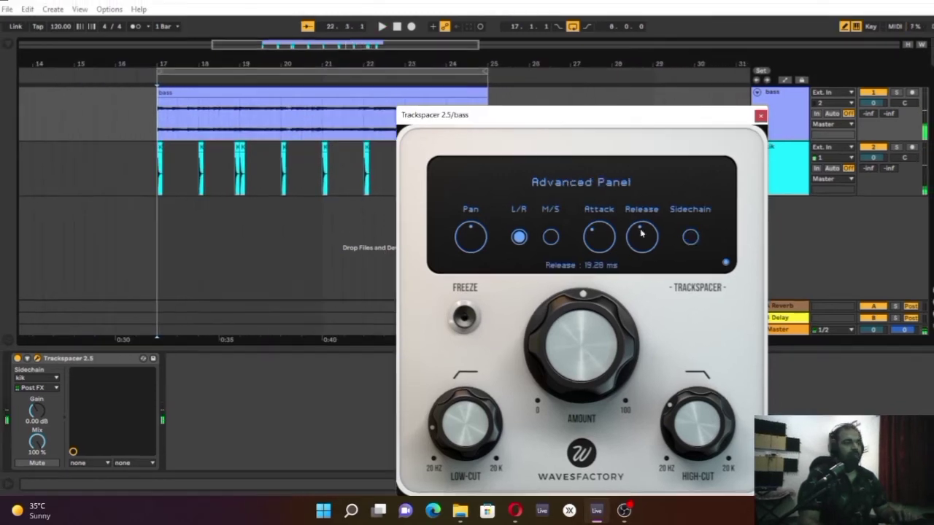
mouse_move(643, 228)
left_mouse_down()
mouse_move(643, 217)
mouse_move(639, 226)
left_mouse_up()
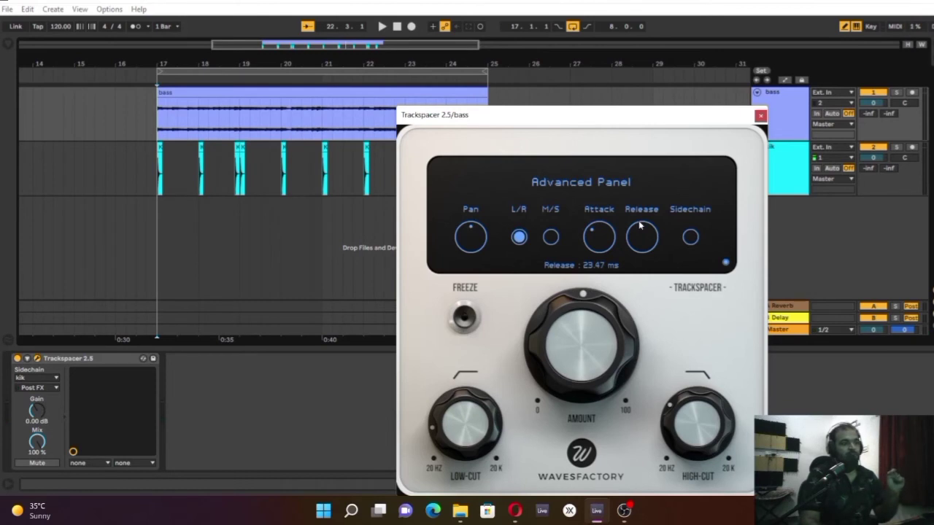
key("space")
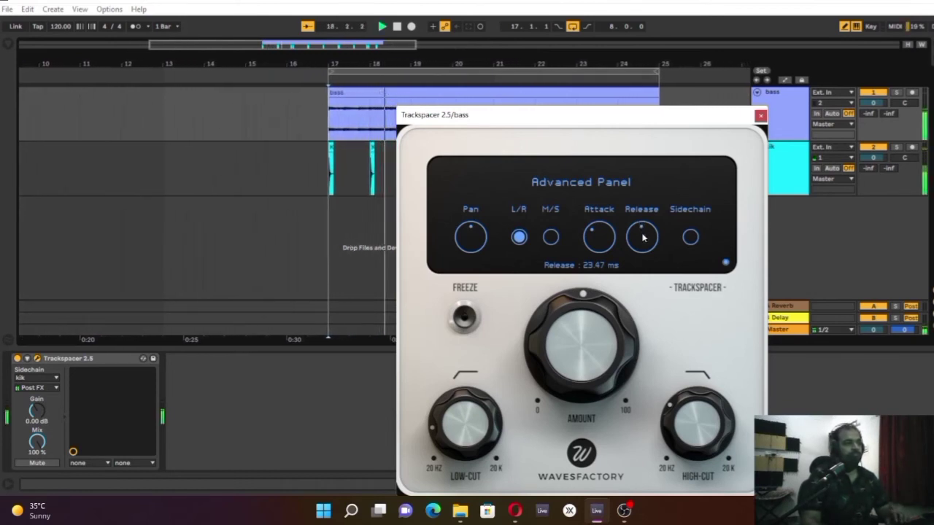
left_click_drag(642, 232, 643, 225)
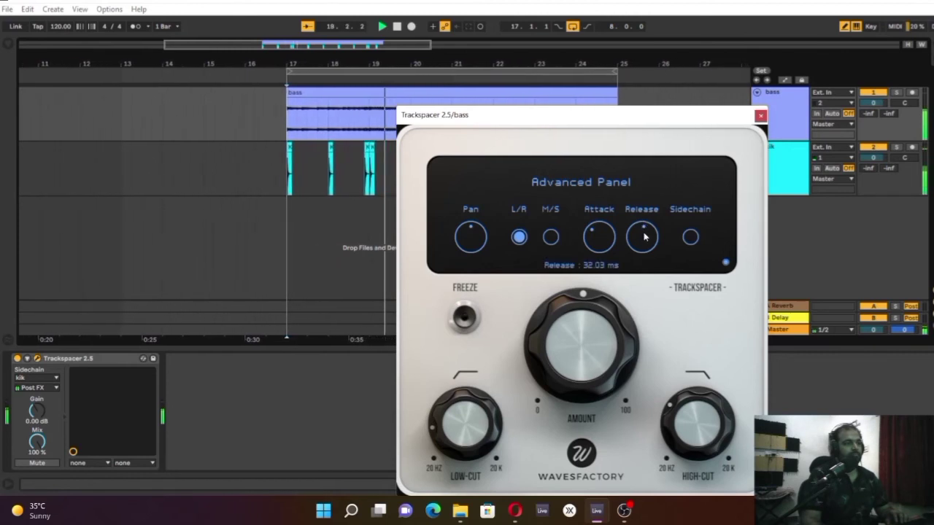
key("space")
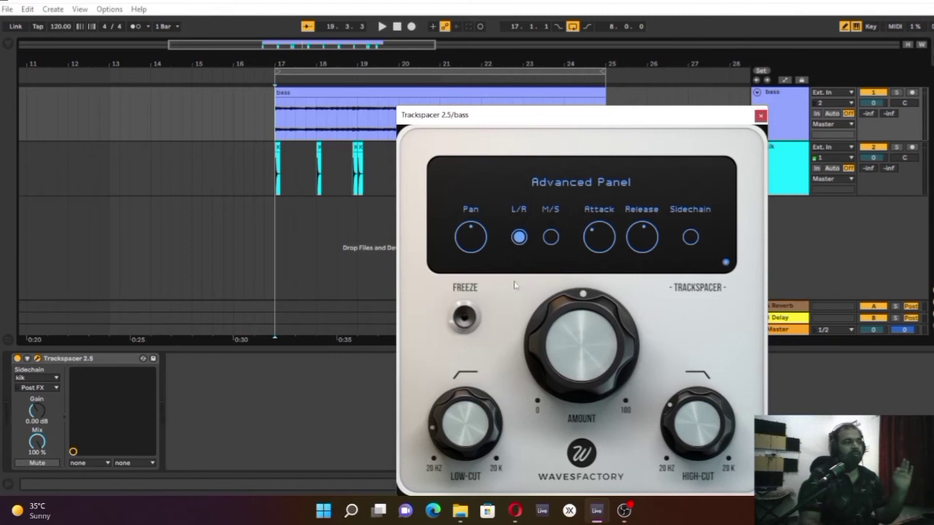
- Switch Trackspacer from its Advanced Panel back to the response display and close the plug-in window
left_click(725, 263)
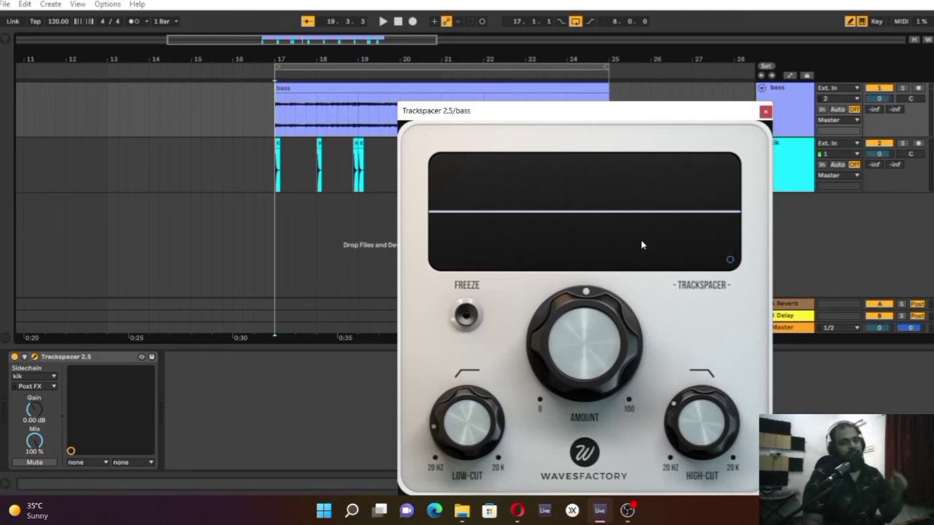
left_click(730, 260)
left_click(730, 260)
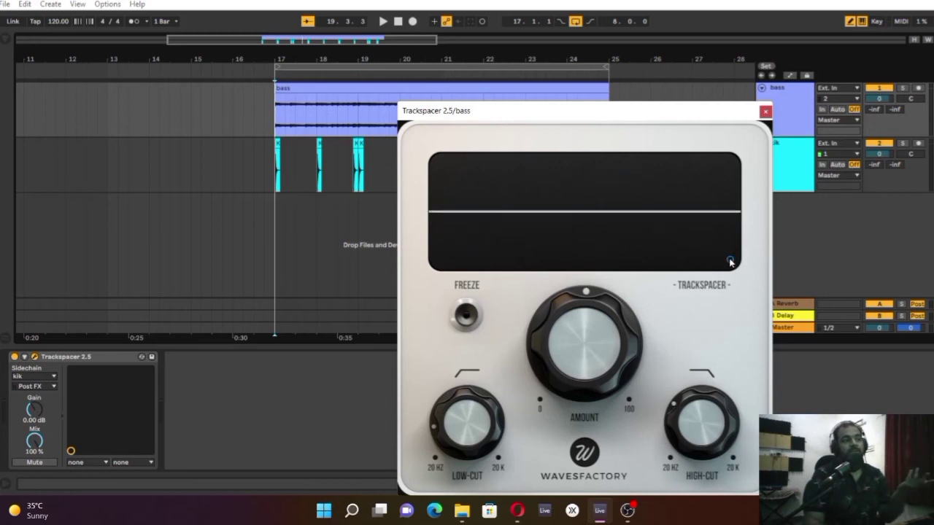
left_click(765, 111)
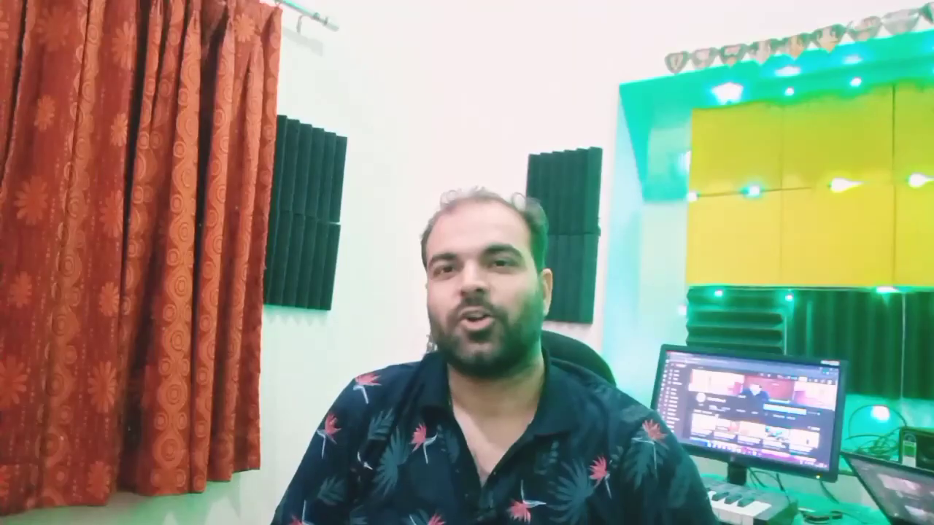